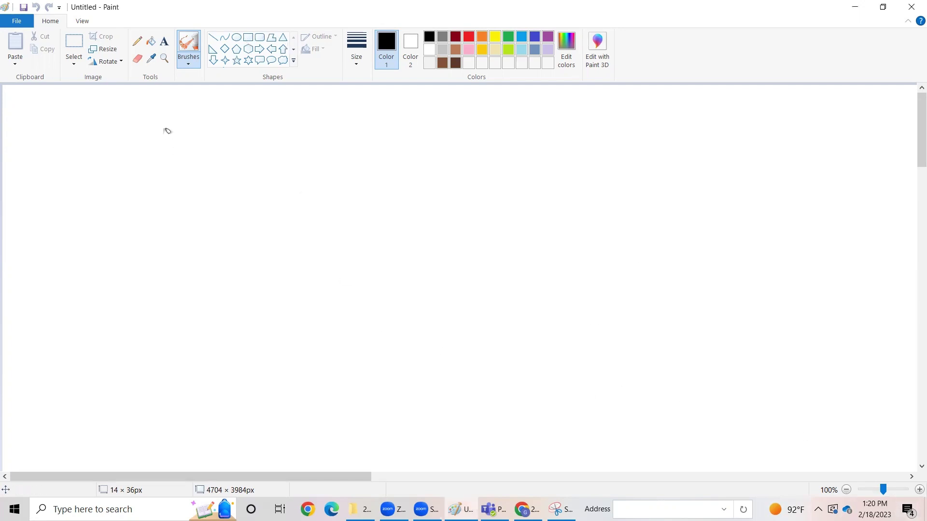
- Draw the large picture-frame rectangle and a horizontal ground line across its lower part
{"action": "left_click", "coordinate": [248, 37]}
{"action": "left_click_drag", "start_coordinate": [155, 106], "coordinate": [820, 458]}
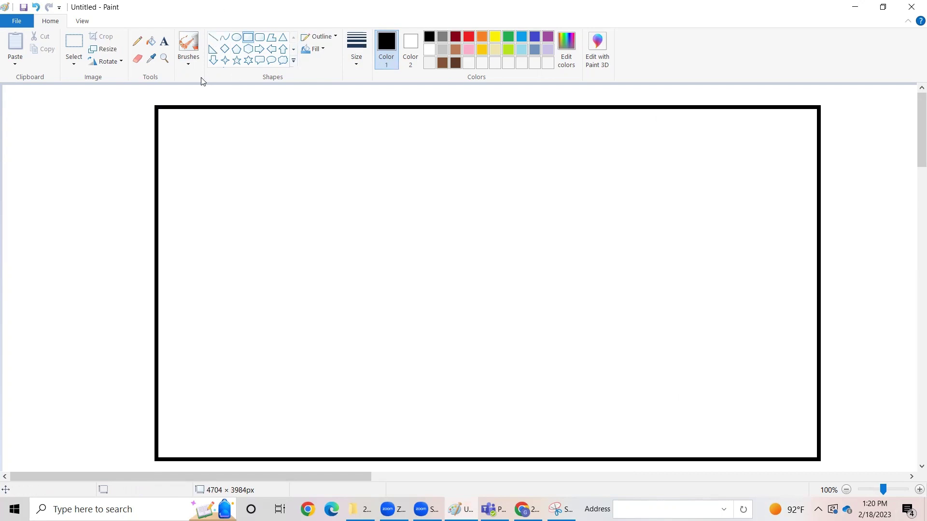
{"action": "left_click", "coordinate": [213, 37]}
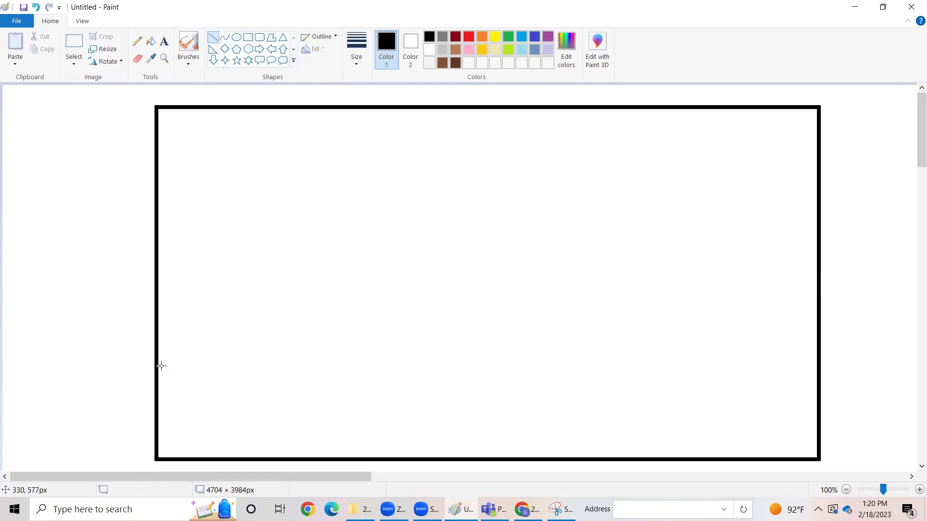
{"action": "mouse_move", "coordinate": [158, 400]}
{"action": "left_mouse_down"}
{"action": "mouse_move", "coordinate": [356, 389]}
{"action": "mouse_move", "coordinate": [526, 407]}
{"action": "mouse_move", "coordinate": [838, 398]}
{"action": "mouse_move", "coordinate": [820, 397]}
{"action": "mouse_move", "coordinate": [826, 401]}
{"action": "mouse_move", "coordinate": [817, 406]}
{"action": "left_mouse_up"}
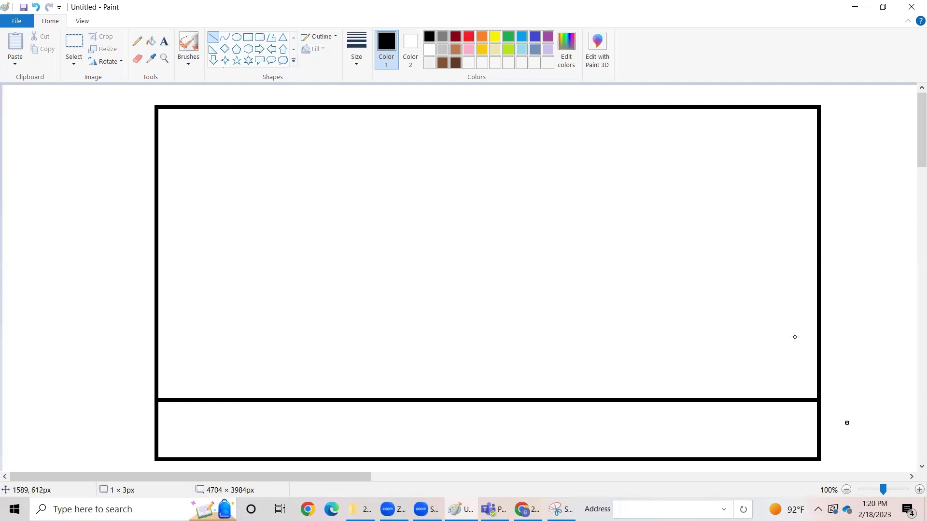
- Undo the stray mark and draw a square house body on the ground line
{"action": "left_click", "coordinate": [36, 7]}
{"action": "left_click", "coordinate": [248, 38]}
{"action": "left_click_drag", "start_coordinate": [368, 246], "coordinate": [527, 399]}
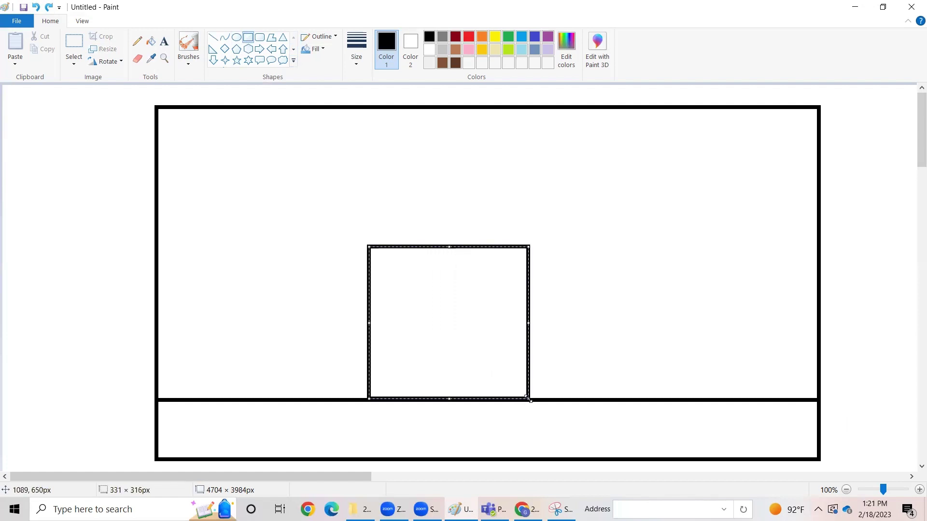
{"action": "left_click_drag", "start_coordinate": [439, 316], "coordinate": [505, 319]}
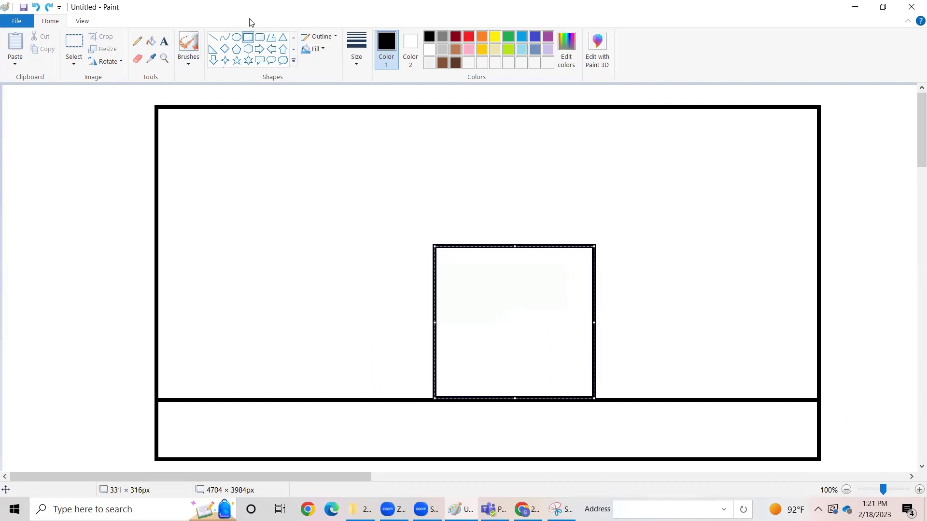
- Add a triangular roof, widened and placed on top of the square
{"action": "left_click", "coordinate": [281, 39]}
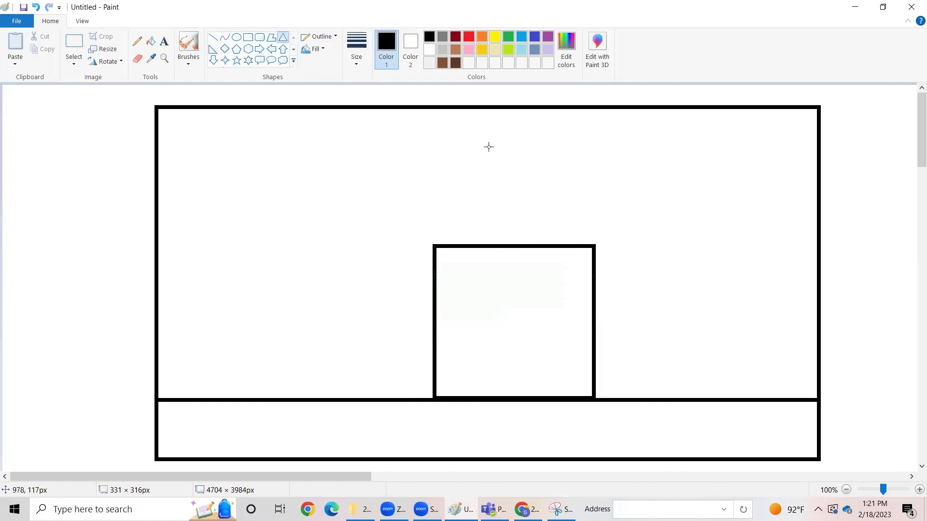
{"action": "left_click_drag", "start_coordinate": [505, 150], "coordinate": [344, 251]}
{"action": "left_click_drag", "start_coordinate": [422, 209], "coordinate": [505, 202]}
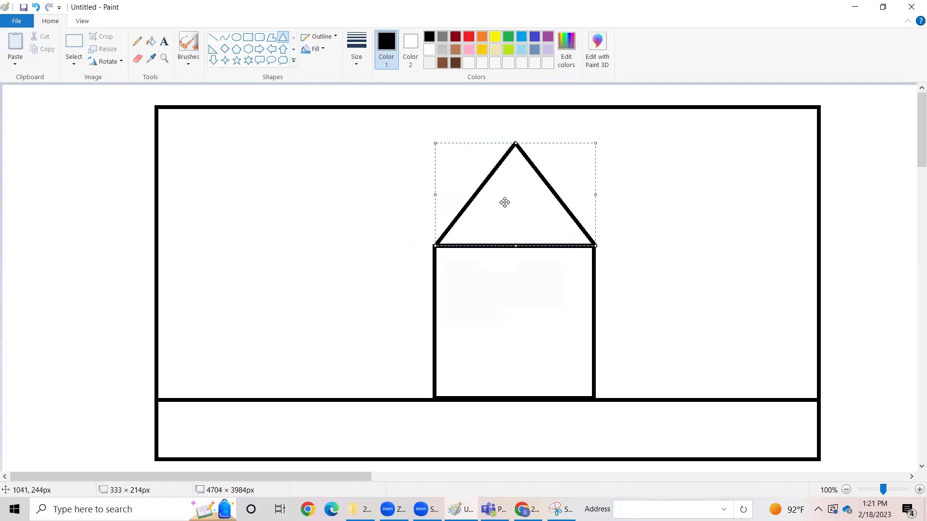
{"action": "left_click_drag", "start_coordinate": [598, 196], "coordinate": [609, 195]}
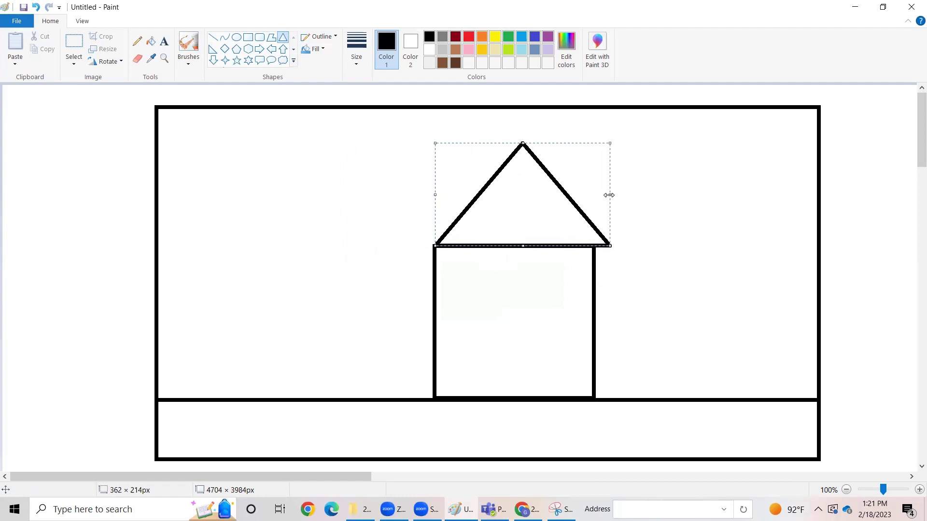
{"action": "mouse_move", "coordinate": [537, 202]}
{"action": "left_mouse_down"}
{"action": "mouse_move", "coordinate": [497, 198]}
{"action": "mouse_move", "coordinate": [520, 203]}
{"action": "left_mouse_up"}
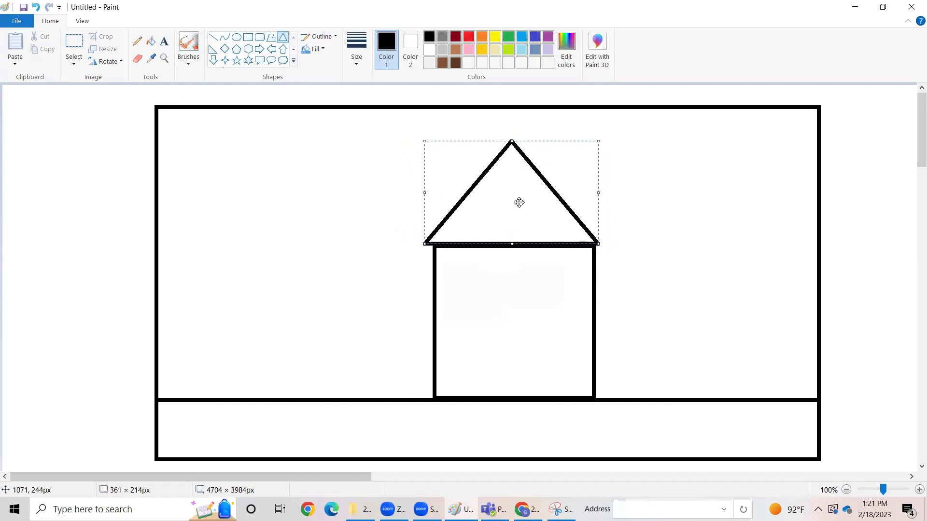
{"action": "left_click", "coordinate": [85, 190]}
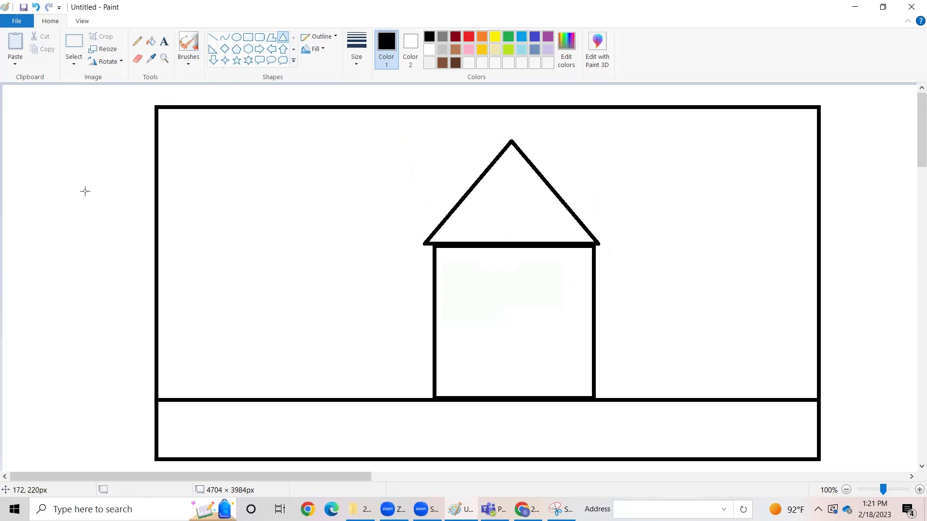
- Draw a rectangular door on the house front and a tall chimney on the roof
{"action": "left_click", "coordinate": [248, 37]}
{"action": "left_click_drag", "start_coordinate": [502, 306], "coordinate": [546, 395]}
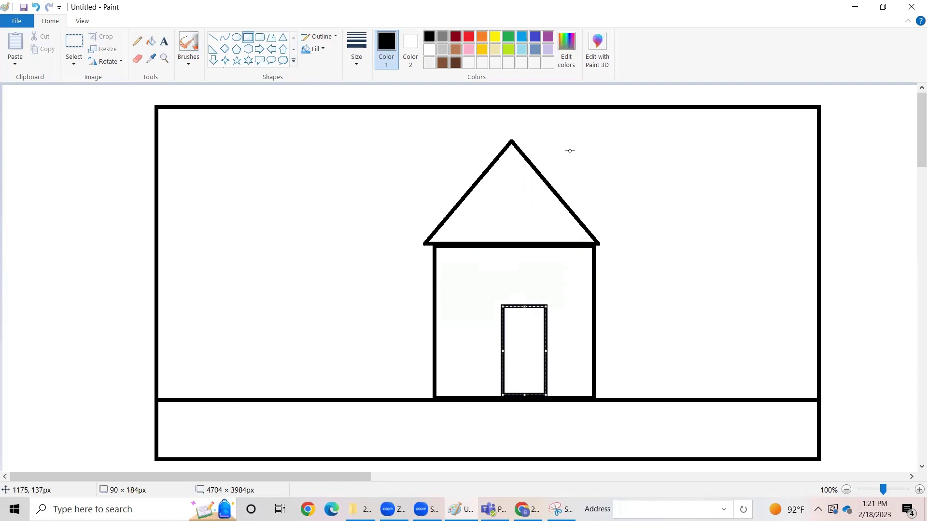
{"action": "left_click_drag", "start_coordinate": [570, 150], "coordinate": [545, 217]}
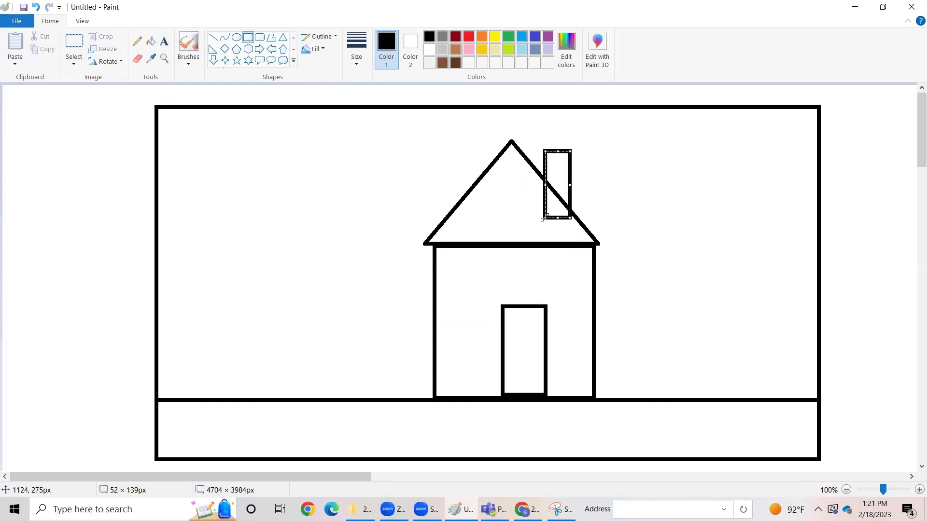
{"action": "left_click", "coordinate": [128, 121]}
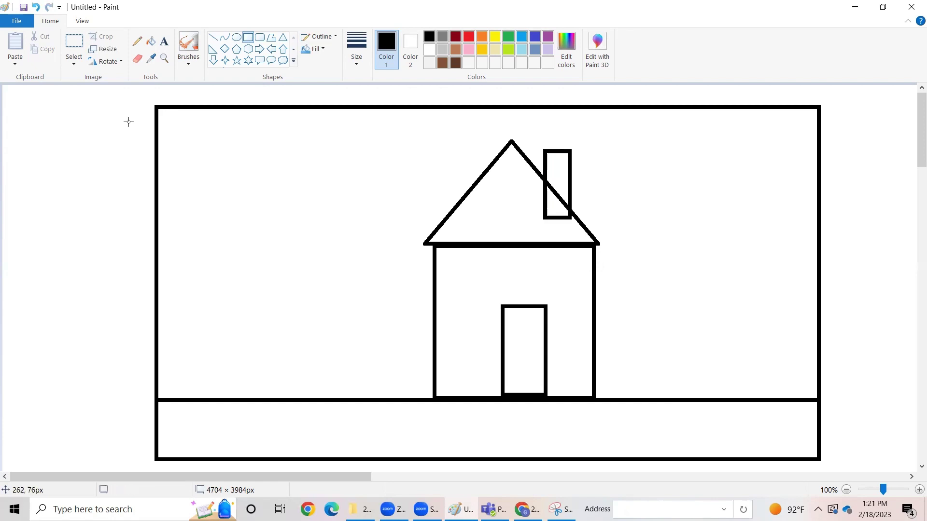
- Add a round window on the wall and a small triangular window on the right
{"action": "left_click", "coordinate": [237, 37]}
{"action": "mouse_move", "coordinate": [455, 289]}
{"action": "left_mouse_down"}
{"action": "mouse_move", "coordinate": [485, 319]}
{"action": "mouse_move", "coordinate": [472, 290]}
{"action": "left_mouse_up"}
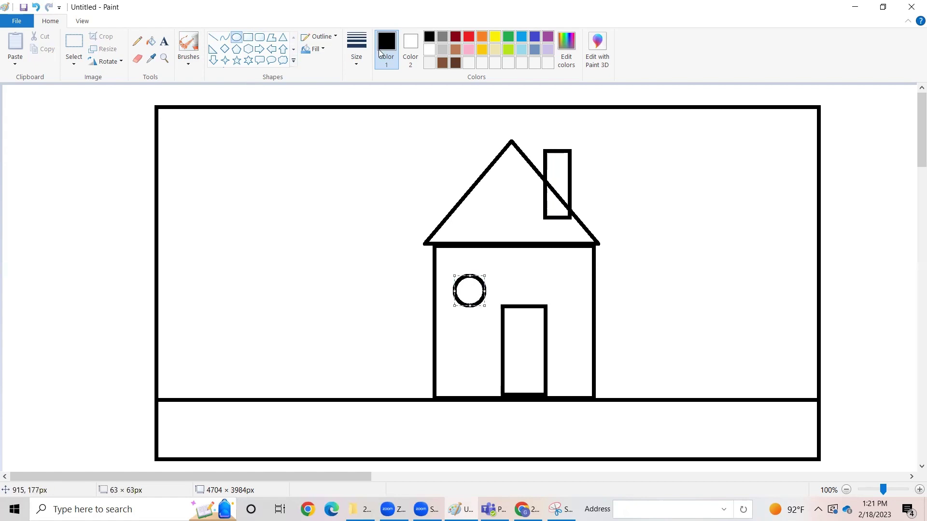
{"action": "left_click", "coordinate": [284, 39]}
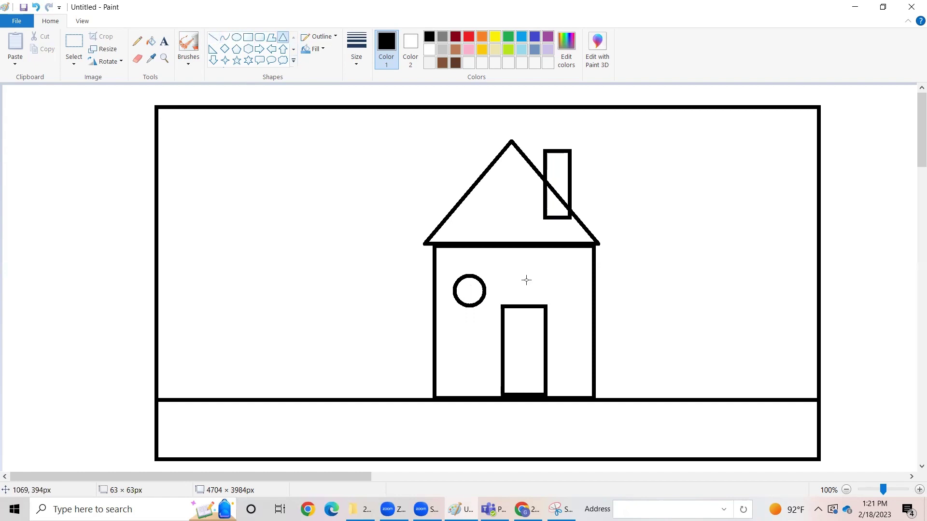
{"action": "left_click_drag", "start_coordinate": [566, 268], "coordinate": [574, 290]}
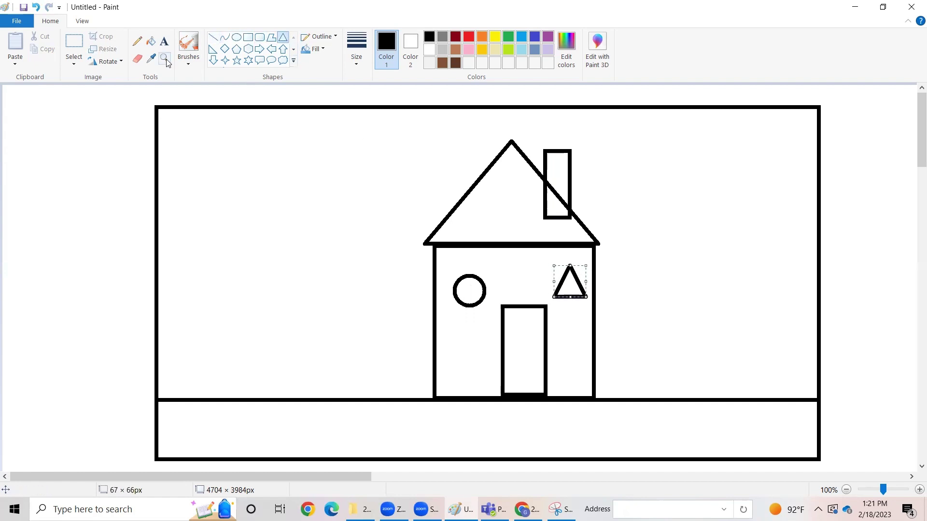
- Draw a tall rectangular tree trunk standing on the ground line left of the house
{"action": "left_click", "coordinate": [248, 38]}
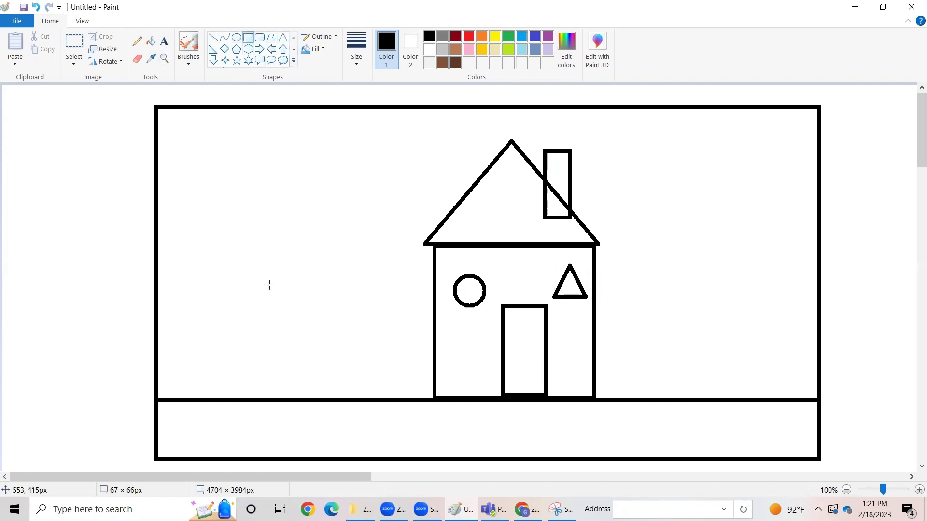
{"action": "mouse_move", "coordinate": [235, 261]}
{"action": "left_mouse_down"}
{"action": "mouse_move", "coordinate": [269, 310]}
{"action": "mouse_move", "coordinate": [266, 399]}
{"action": "left_mouse_up"}
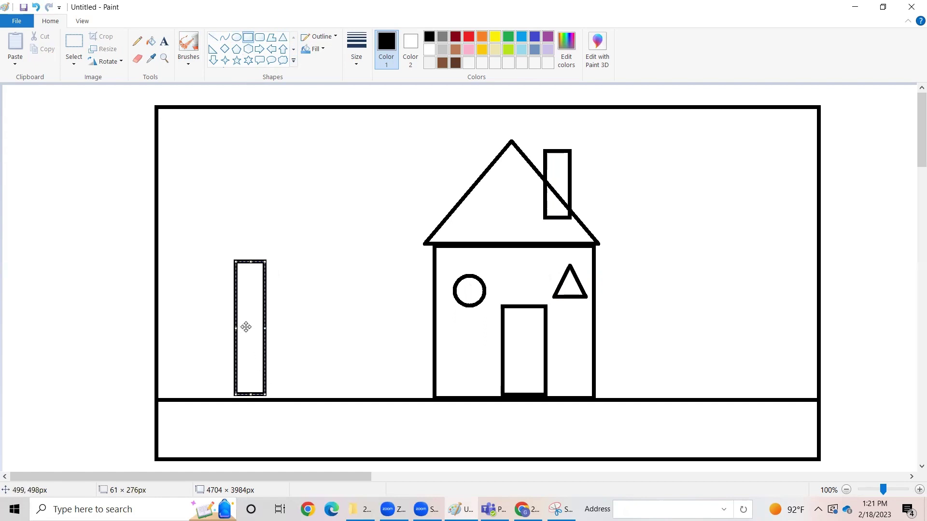
{"action": "left_click_drag", "start_coordinate": [244, 327], "coordinate": [264, 332]}
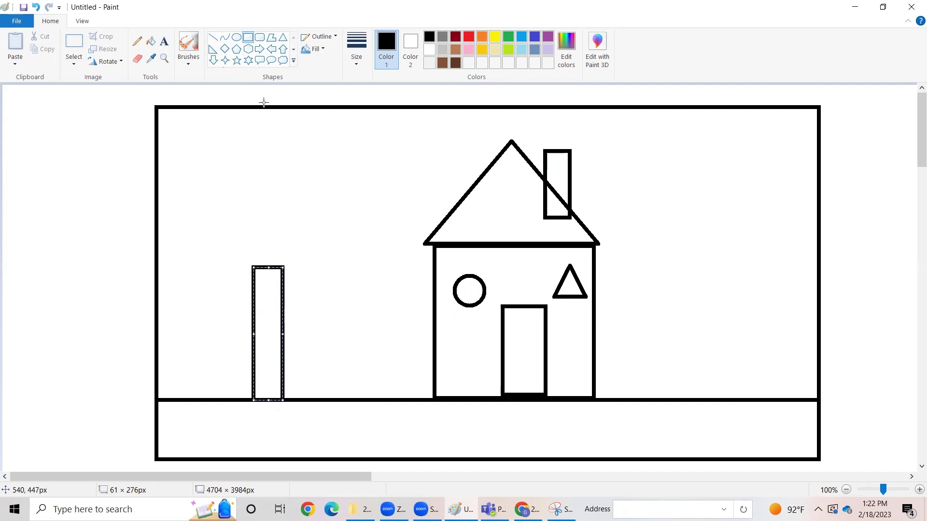
- Place a stretched cloud-shaped crown on the trunk, undoing the accidental tiny cloud
{"action": "left_click", "coordinate": [283, 60]}
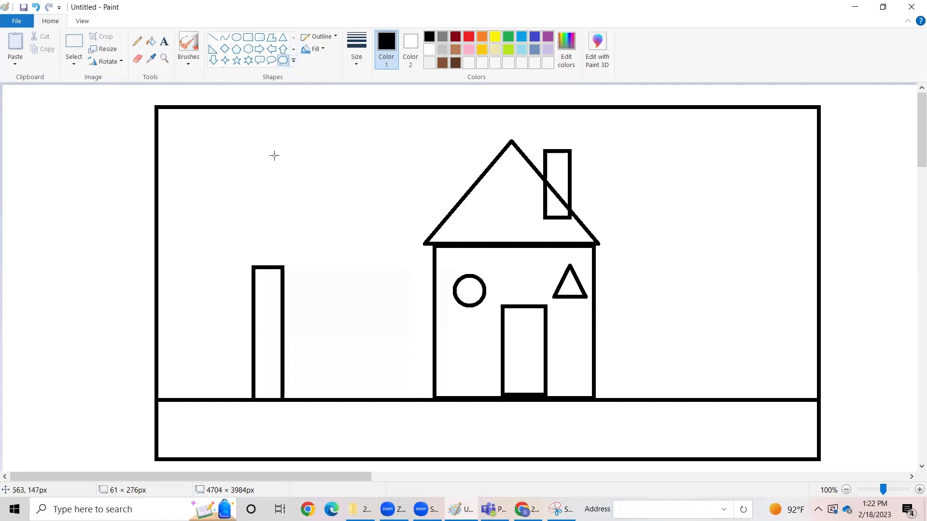
{"action": "left_click_drag", "start_coordinate": [187, 184], "coordinate": [298, 296]}
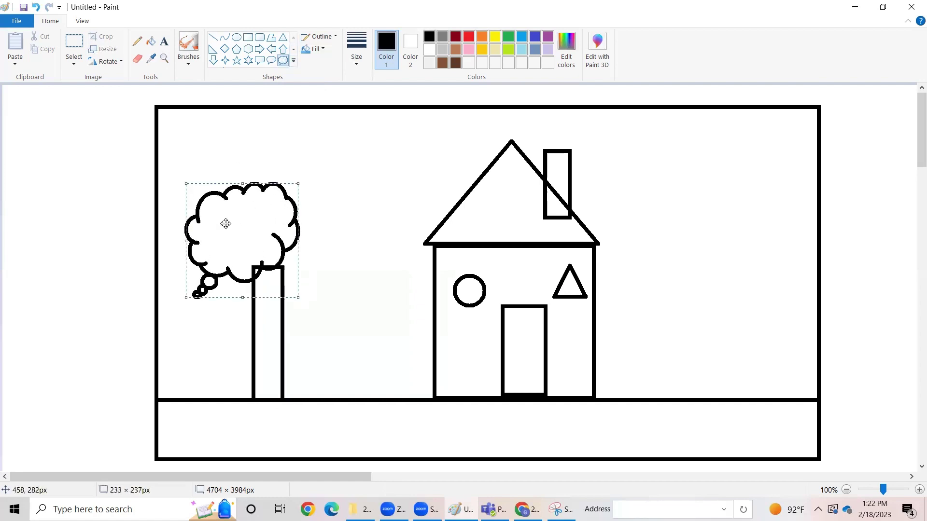
{"action": "left_click_drag", "start_coordinate": [224, 222], "coordinate": [249, 236]}
{"action": "left_click_drag", "start_coordinate": [264, 206], "coordinate": [264, 200]}
{"action": "left_click", "coordinate": [208, 243]}
{"action": "left_click_drag", "start_coordinate": [207, 244], "coordinate": [202, 240]}
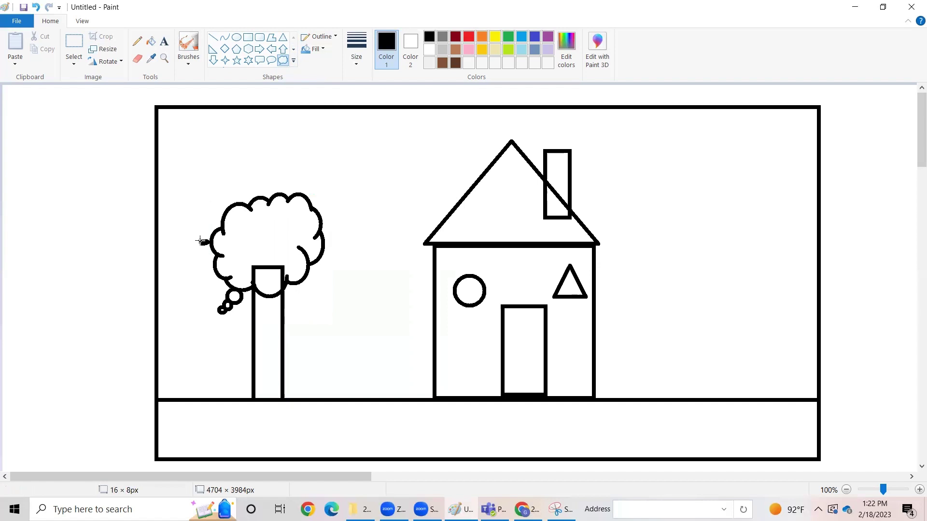
{"action": "left_click", "coordinate": [35, 7]}
- Draw a sun circle in the sky with short straight rays on its left, top and right
{"action": "left_click", "coordinate": [235, 37]}
{"action": "left_click_drag", "start_coordinate": [337, 140], "coordinate": [389, 193]}
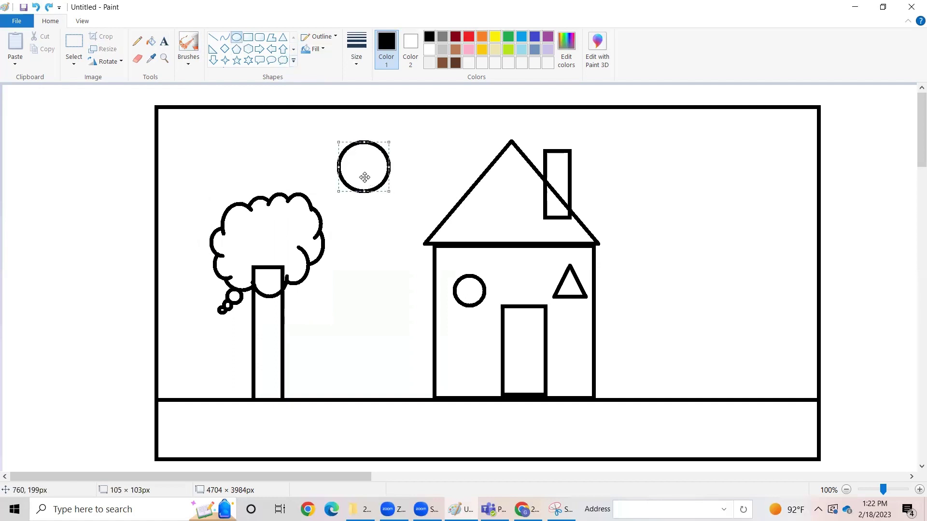
{"action": "left_click", "coordinate": [213, 38]}
{"action": "left_click_drag", "start_coordinate": [322, 156], "coordinate": [343, 160]}
{"action": "mouse_move", "coordinate": [351, 125]}
{"action": "left_mouse_down"}
{"action": "mouse_move", "coordinate": [359, 146]}
{"action": "mouse_move", "coordinate": [391, 136]}
{"action": "mouse_move", "coordinate": [381, 150]}
{"action": "mouse_move", "coordinate": [391, 162]}
{"action": "left_mouse_up"}
{"action": "mouse_move", "coordinate": [384, 199]}
{"action": "left_mouse_down"}
{"action": "mouse_move", "coordinate": [375, 188]}
{"action": "mouse_move", "coordinate": [344, 208]}
{"action": "mouse_move", "coordinate": [356, 189]}
{"action": "mouse_move", "coordinate": [399, 186]}
{"action": "mouse_move", "coordinate": [390, 177]}
{"action": "left_mouse_up"}
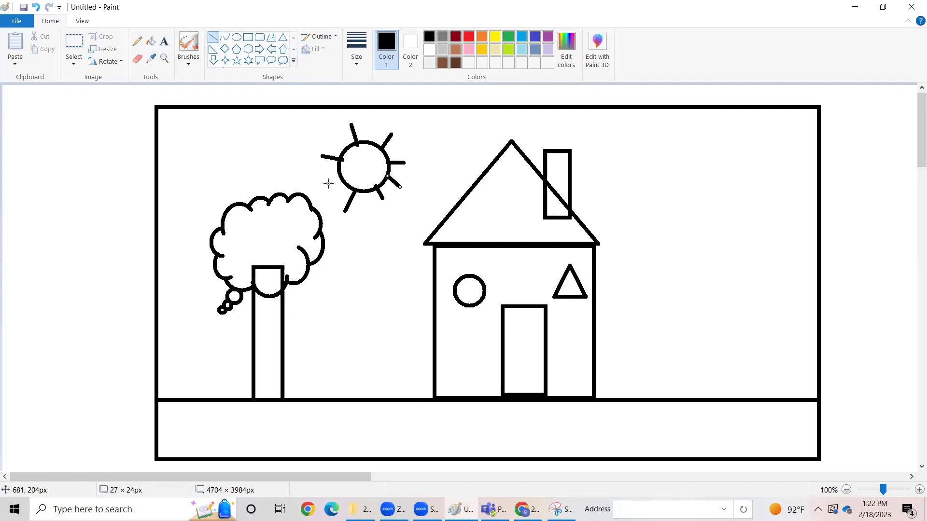
{"action": "left_click_drag", "start_coordinate": [323, 184], "coordinate": [339, 178]}
- With the first brush style, paint a curved smile and two dot eyes on the sun
{"action": "left_click", "coordinate": [188, 65]}
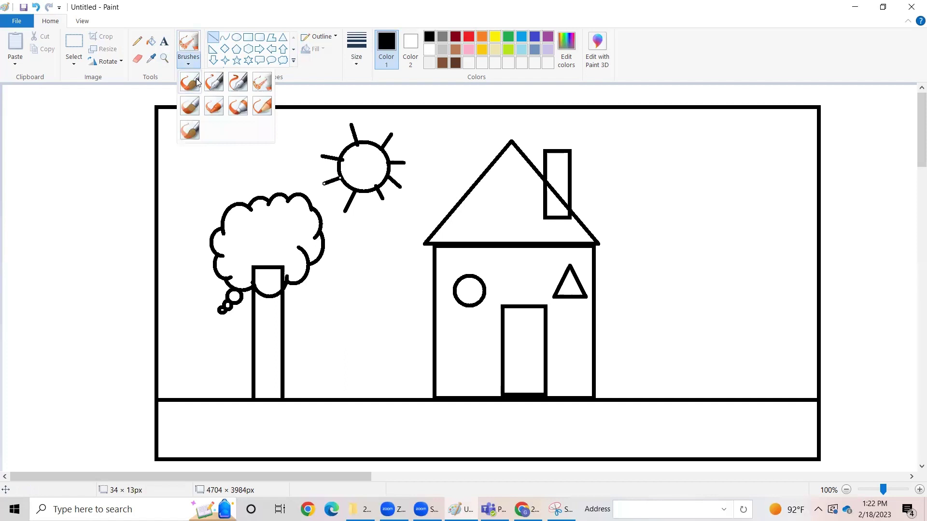
{"action": "left_click", "coordinate": [194, 80]}
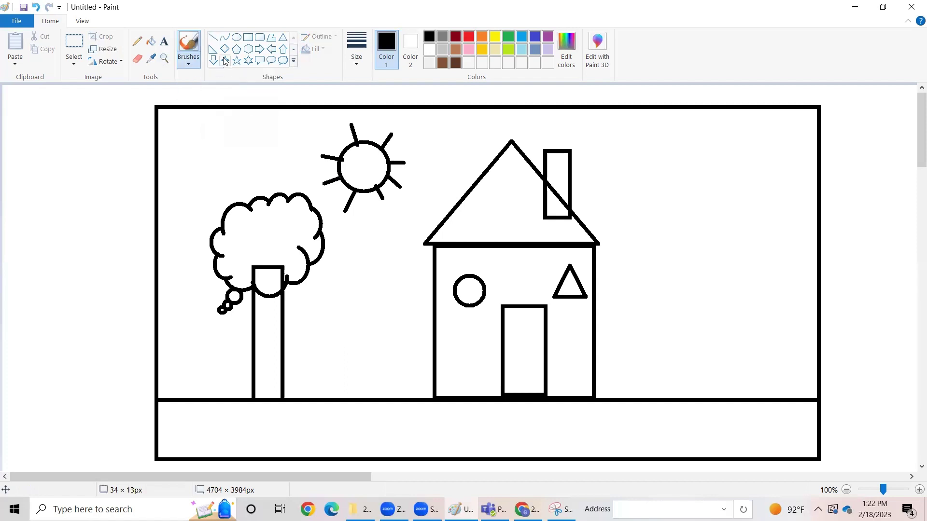
{"action": "left_click", "coordinate": [192, 63]}
{"action": "left_click", "coordinate": [188, 86]}
{"action": "left_click_drag", "start_coordinate": [367, 172], "coordinate": [362, 170]}
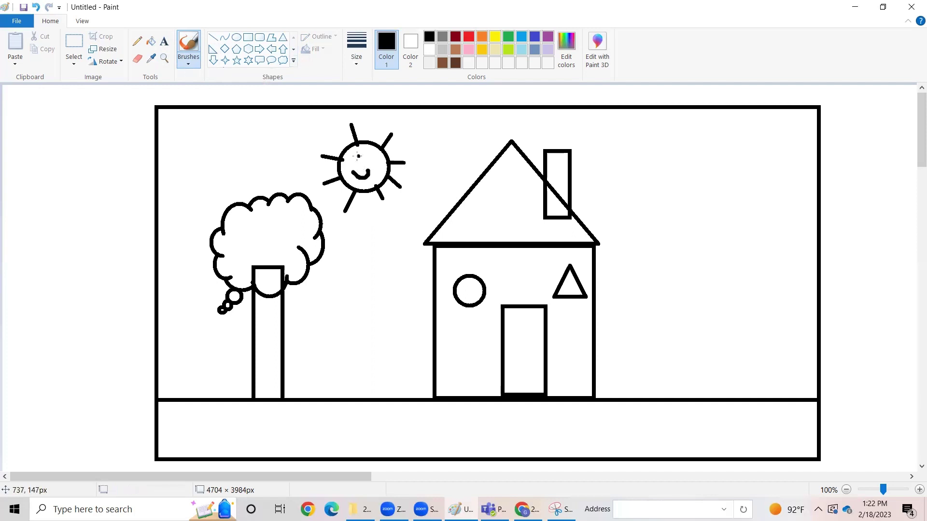
{"action": "left_click", "coordinate": [359, 156]}
- Erase the bubbles below the tree, the trunk's top edge and the chimney line inside the roof
{"action": "left_click", "coordinate": [137, 58]}
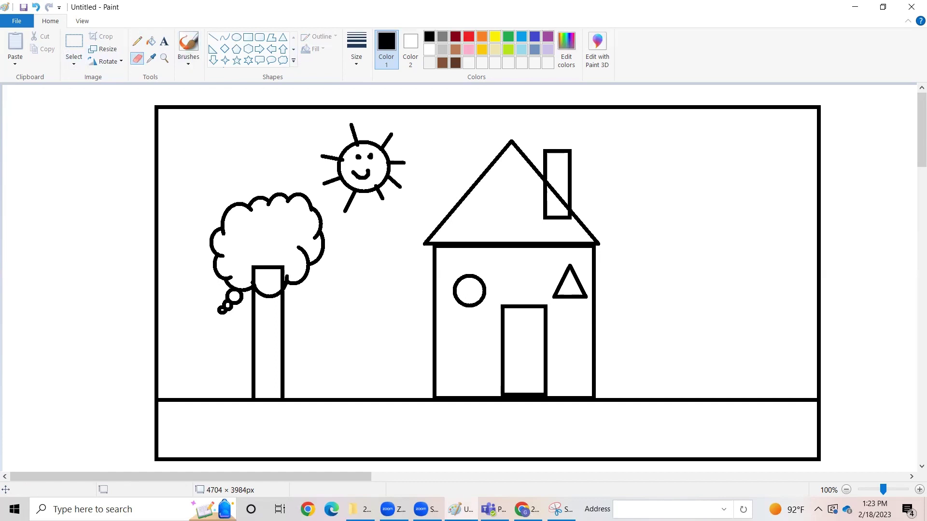
{"action": "mouse_move", "coordinate": [221, 307]}
{"action": "left_mouse_down"}
{"action": "mouse_move", "coordinate": [204, 296]}
{"action": "mouse_move", "coordinate": [223, 307]}
{"action": "mouse_move", "coordinate": [208, 306]}
{"action": "mouse_move", "coordinate": [240, 296]}
{"action": "left_mouse_up"}
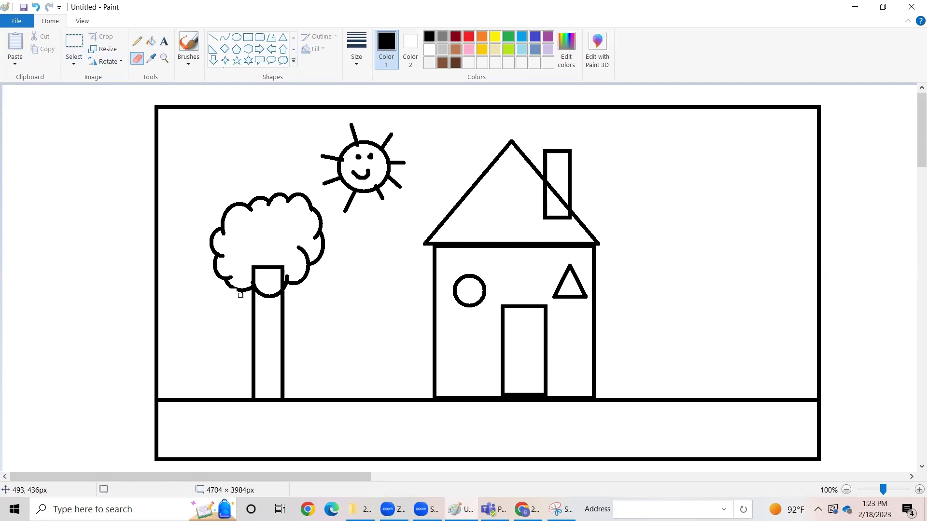
{"action": "mouse_move", "coordinate": [262, 258]}
{"action": "left_mouse_down"}
{"action": "mouse_move", "coordinate": [288, 266]}
{"action": "mouse_move", "coordinate": [276, 270]}
{"action": "mouse_move", "coordinate": [288, 274]}
{"action": "mouse_move", "coordinate": [251, 277]}
{"action": "mouse_move", "coordinate": [288, 277]}
{"action": "left_mouse_up"}
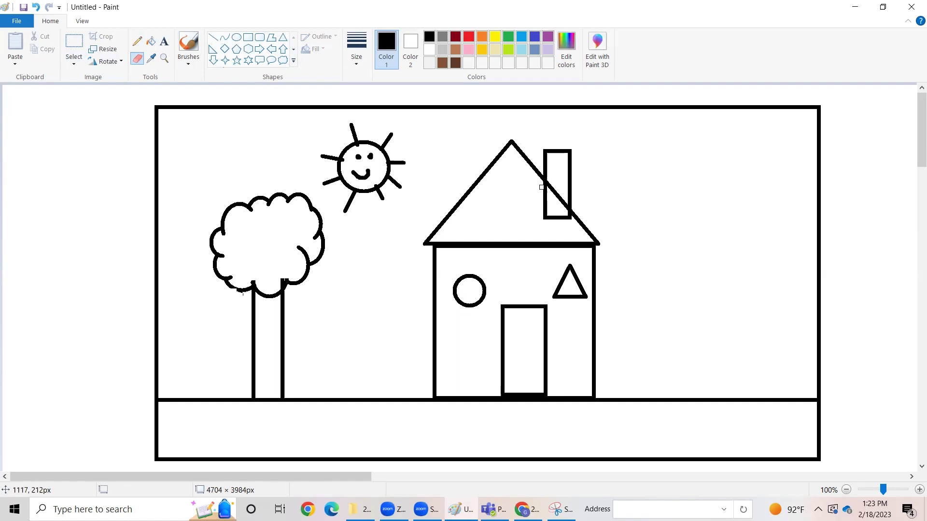
{"action": "mouse_move", "coordinate": [543, 188]}
{"action": "left_mouse_down"}
{"action": "mouse_move", "coordinate": [545, 212]}
{"action": "mouse_move", "coordinate": [544, 194]}
{"action": "mouse_move", "coordinate": [543, 218]}
{"action": "mouse_move", "coordinate": [556, 215]}
{"action": "mouse_move", "coordinate": [538, 214]}
{"action": "mouse_move", "coordinate": [561, 219]}
{"action": "left_mouse_up"}
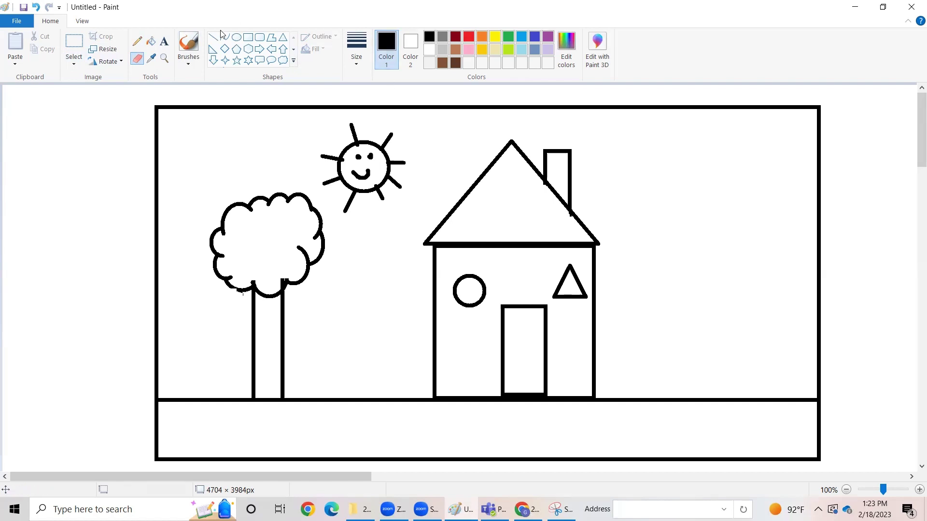
- Fill the roof dark brown, door lighter brown, chimney reddish-brown and walls light yellow
{"action": "left_click", "coordinate": [153, 43]}
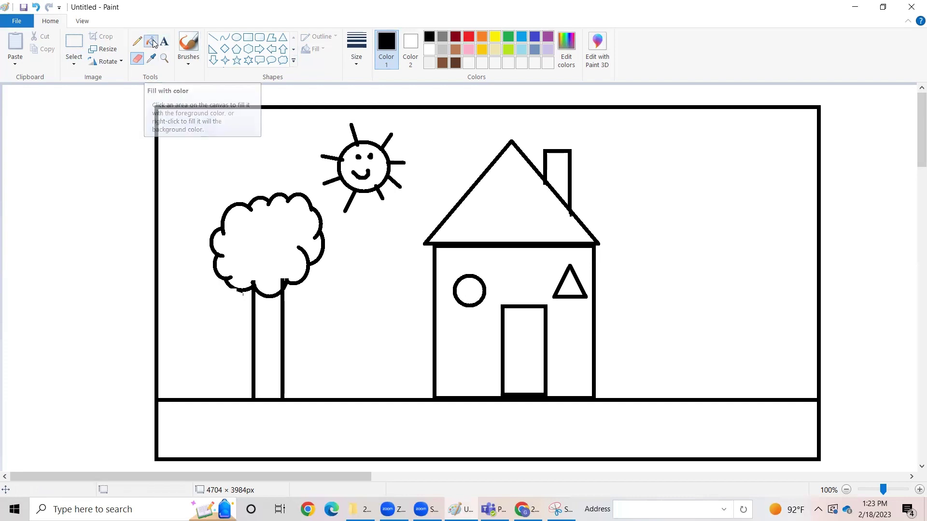
{"action": "left_click", "coordinate": [455, 63]}
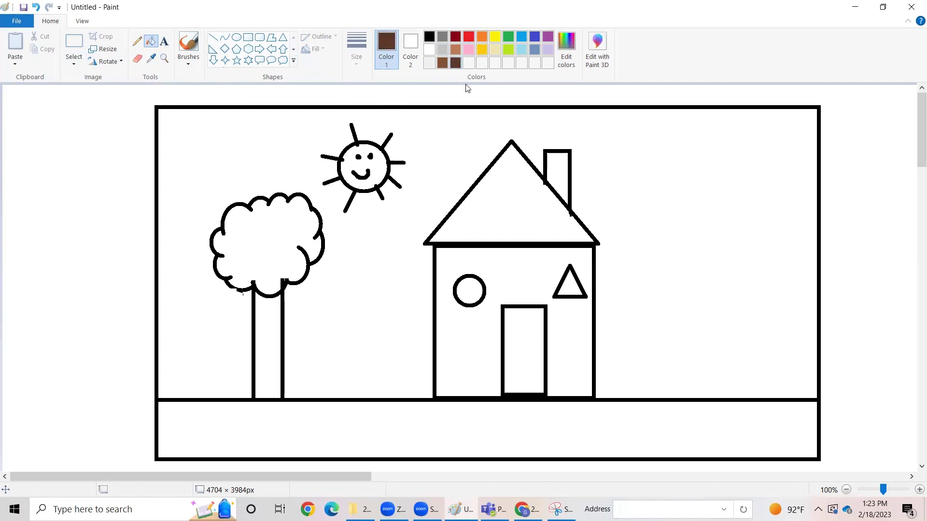
{"action": "left_click", "coordinate": [511, 199]}
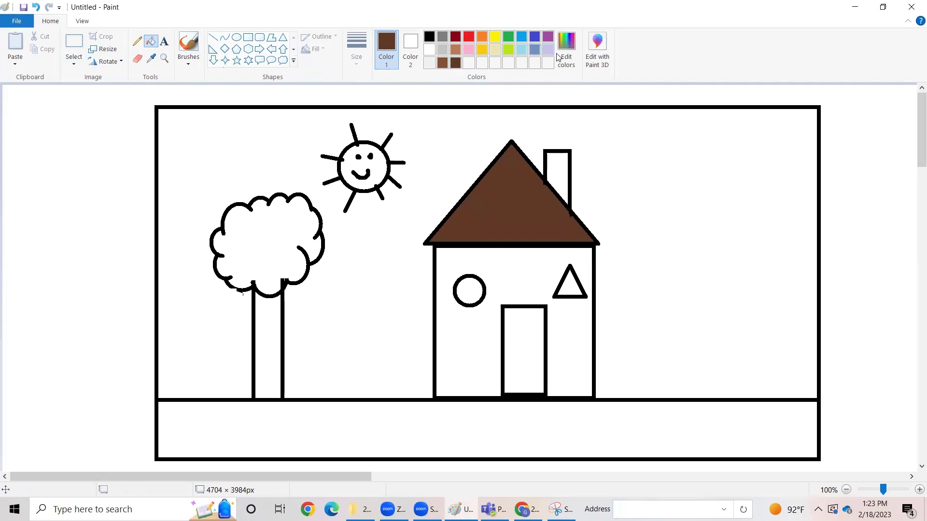
{"action": "left_click", "coordinate": [442, 63]}
{"action": "left_click", "coordinate": [534, 353]}
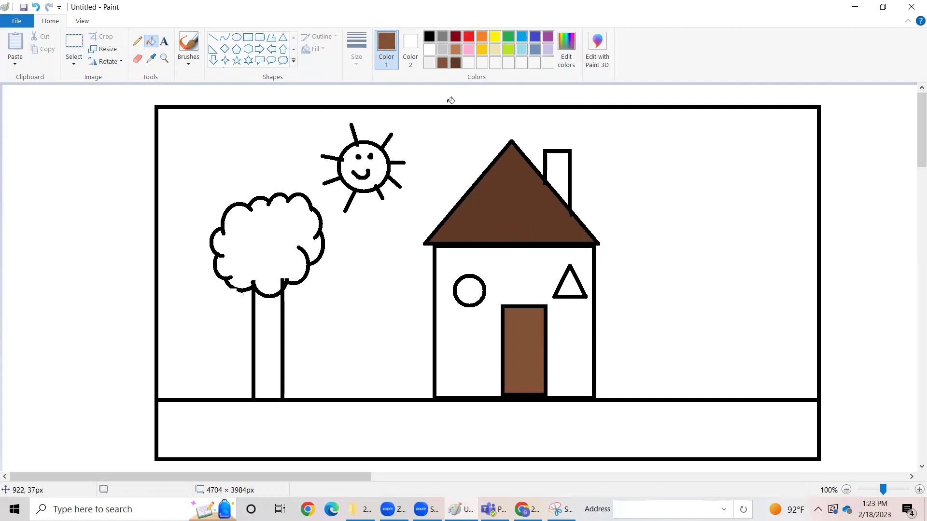
{"action": "left_click", "coordinate": [455, 50]}
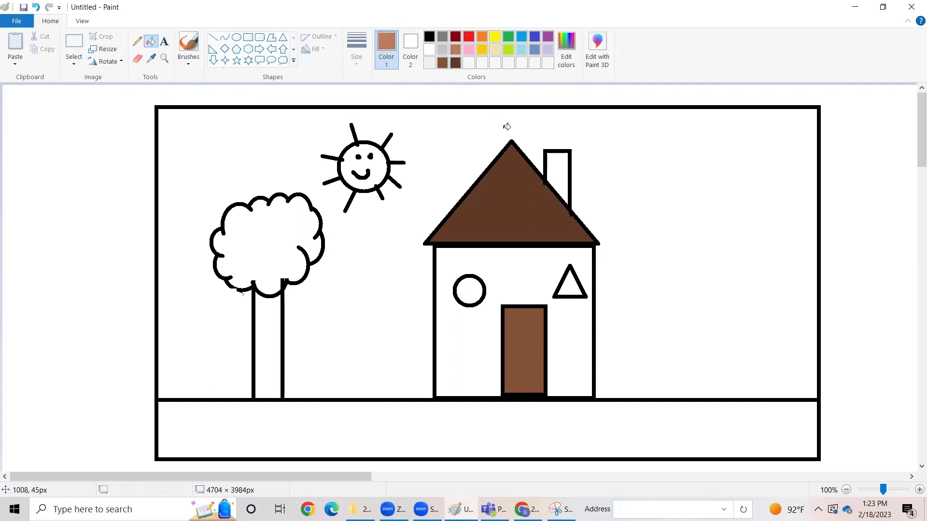
{"action": "left_click", "coordinate": [562, 165]}
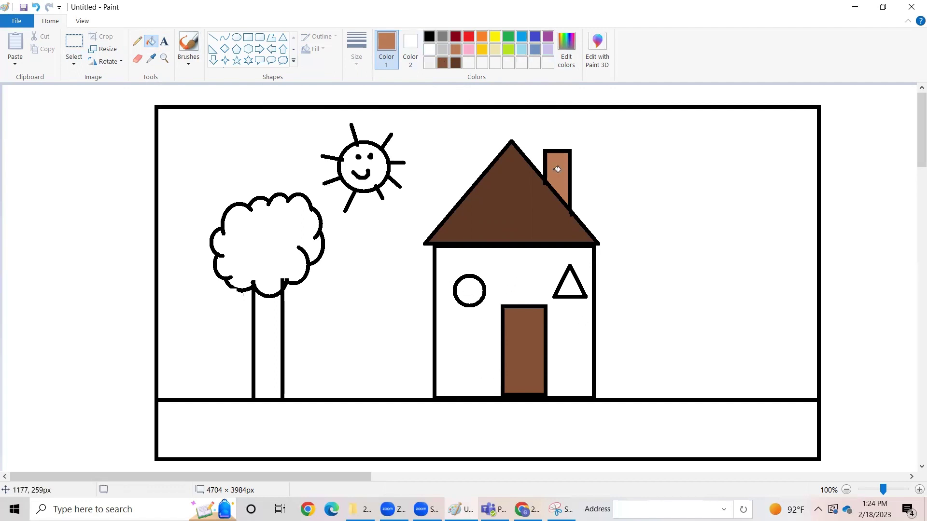
{"action": "left_click", "coordinate": [494, 49]}
{"action": "left_click", "coordinate": [495, 263]}
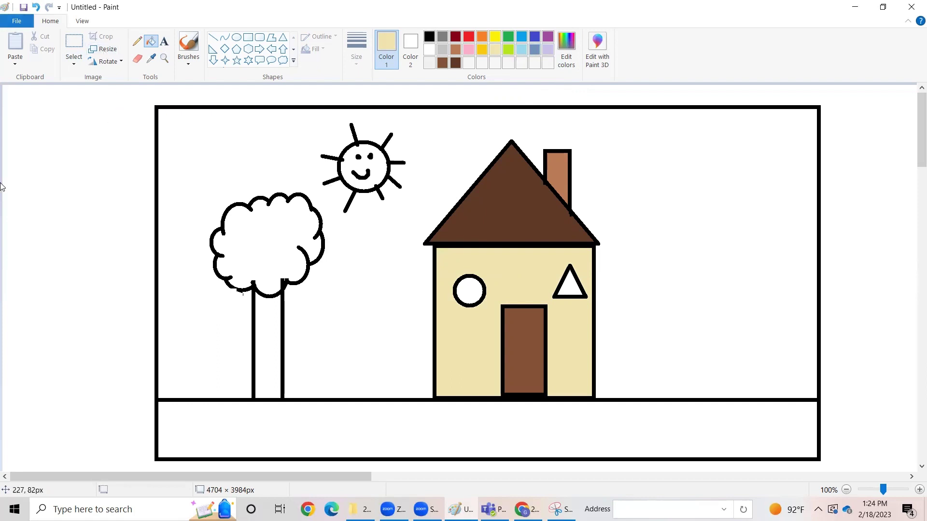
- Fill both windows light blue and the sun yellow
{"action": "left_click", "coordinate": [521, 50]}
{"action": "left_click", "coordinate": [477, 287]}
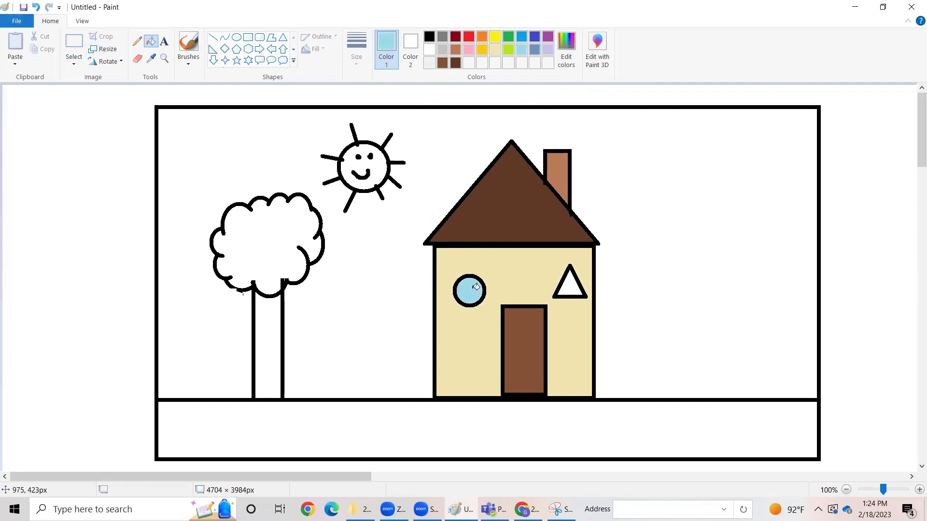
{"action": "left_click", "coordinate": [575, 286]}
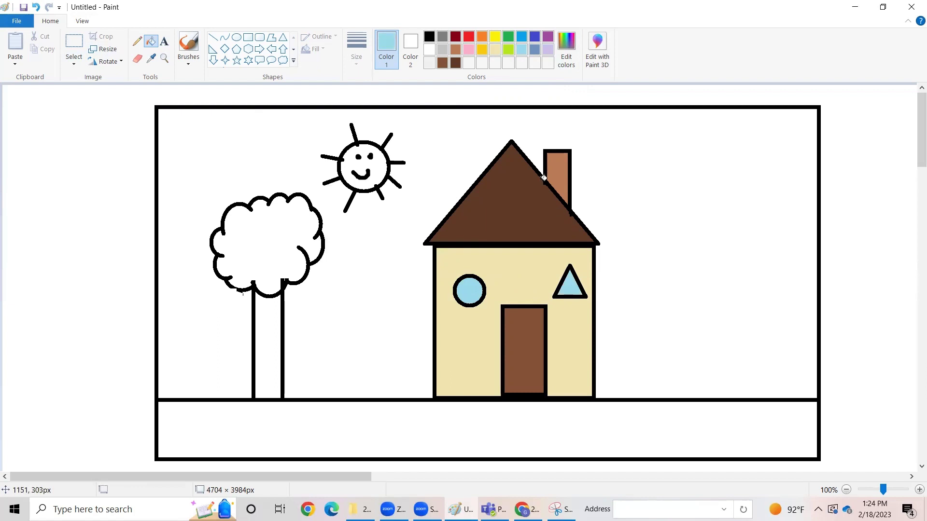
{"action": "left_click", "coordinate": [495, 38]}
{"action": "left_click", "coordinate": [358, 163]}
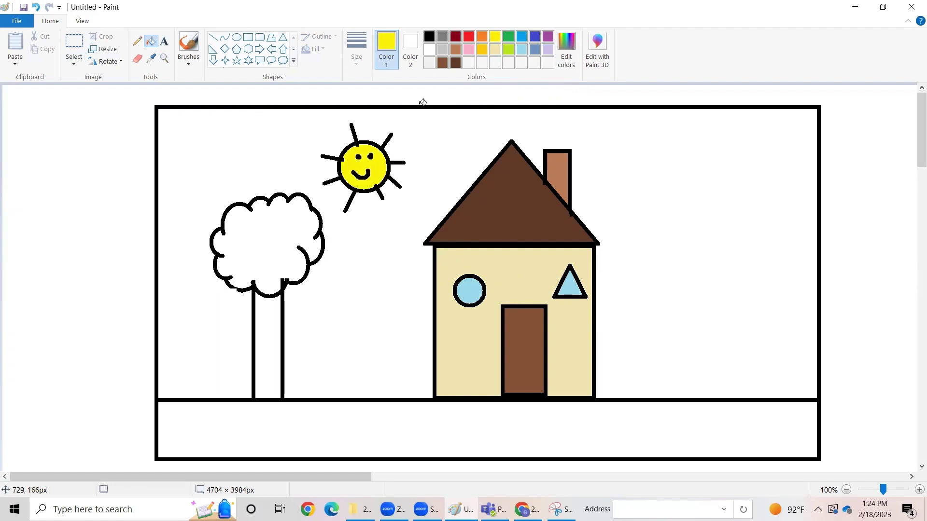
- Fill the tree crown green, trunk brown, ground strip lime green and sky blue
{"action": "left_click", "coordinate": [508, 37]}
{"action": "left_click", "coordinate": [238, 252]}
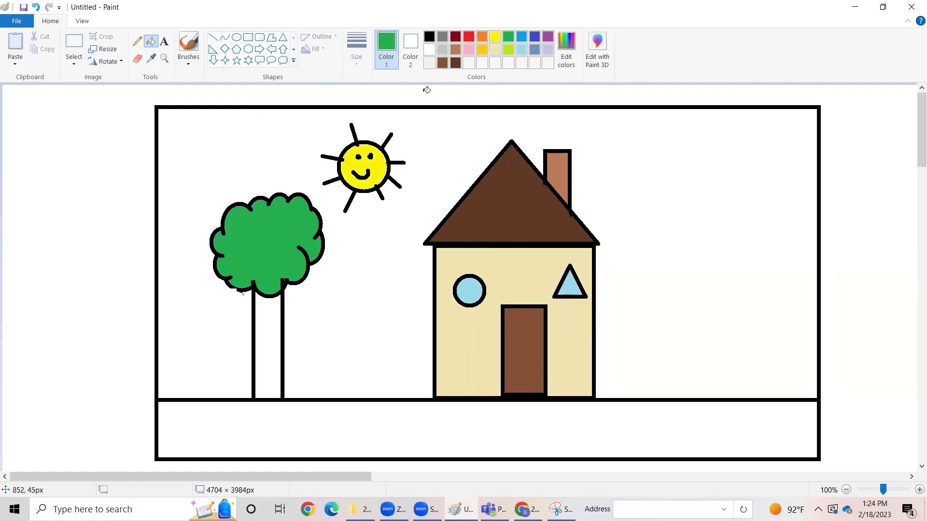
{"action": "left_click", "coordinate": [442, 63]}
{"action": "left_click", "coordinate": [266, 331]}
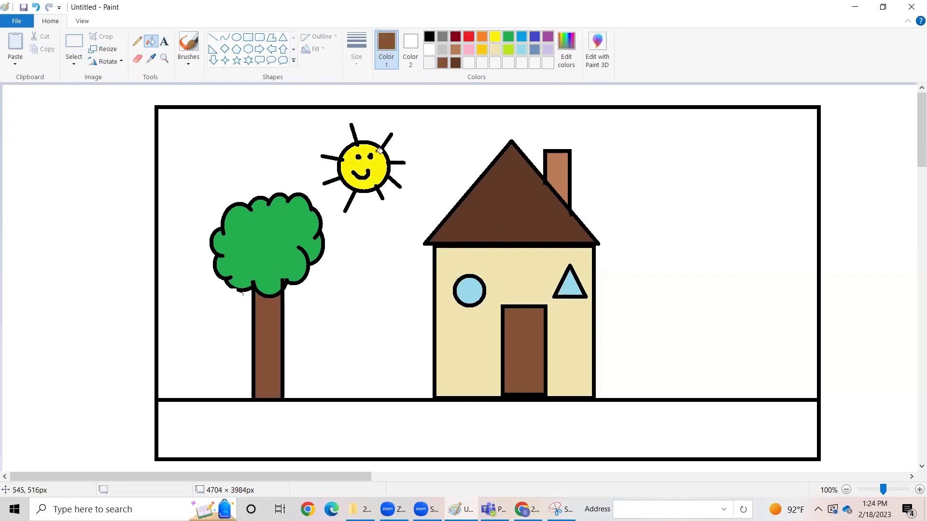
{"action": "left_click", "coordinate": [508, 50]}
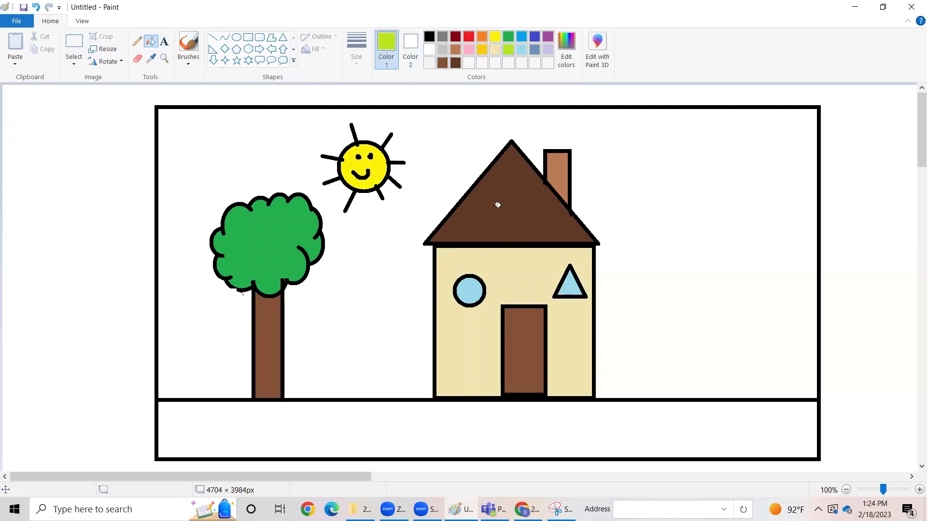
{"action": "left_click", "coordinate": [359, 431]}
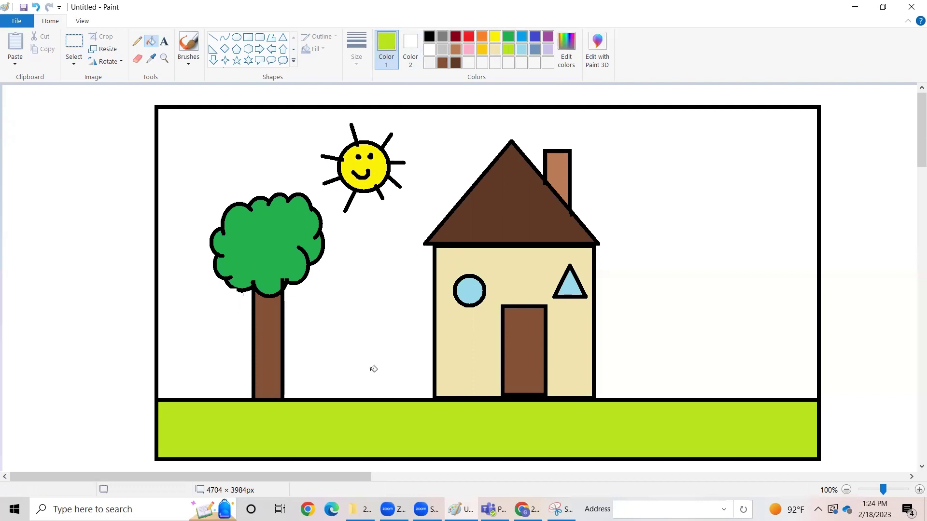
{"action": "left_click", "coordinate": [520, 43]}
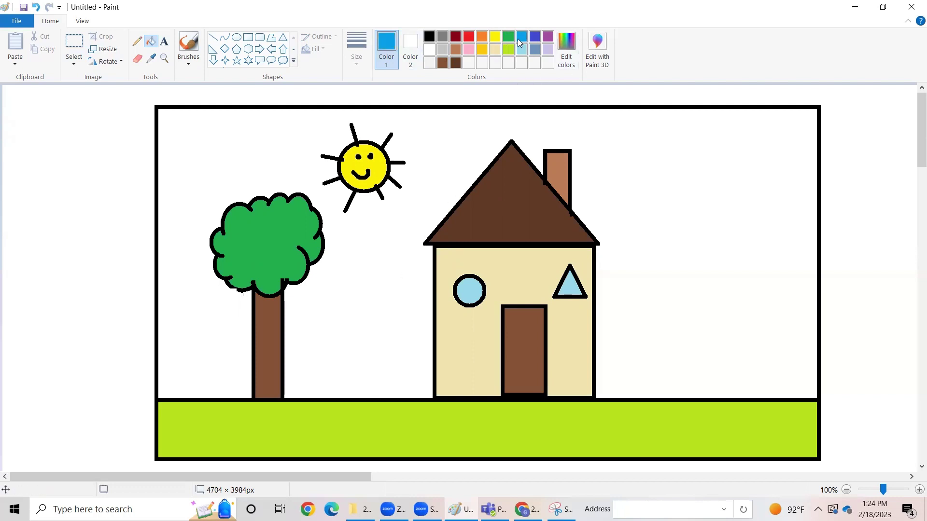
{"action": "left_click", "coordinate": [246, 131]}
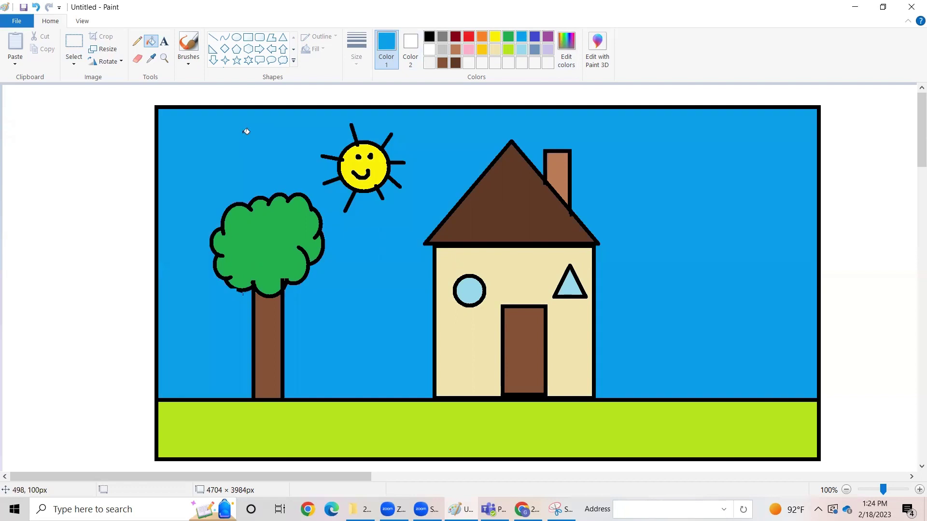